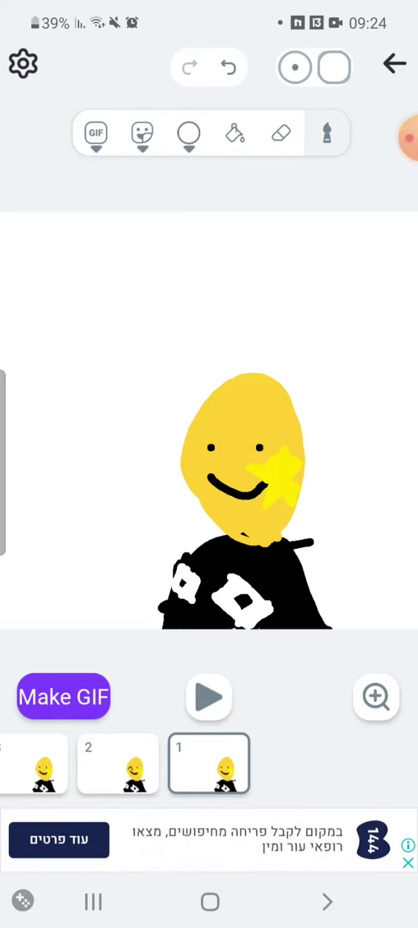
# - Select frame 14, the last frame in the strip, and bring up the brush colour chooser
pyautogui.moveTo(73, 765); pyautogui.dragTo(363, 765)
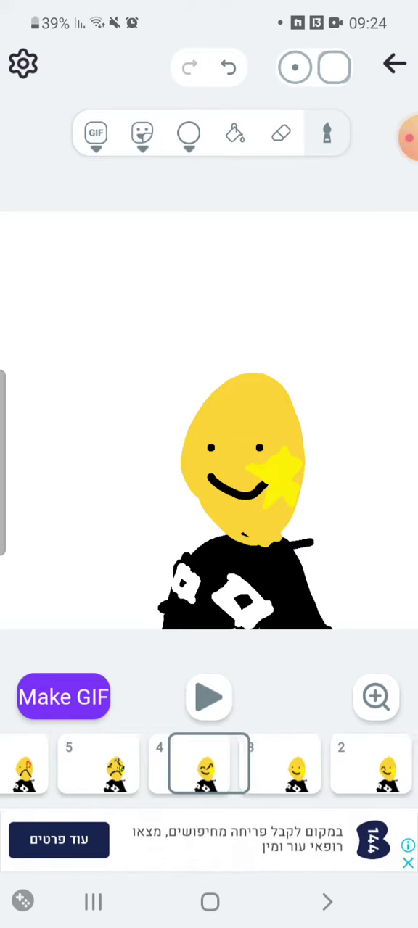
pyautogui.click(120, 765)
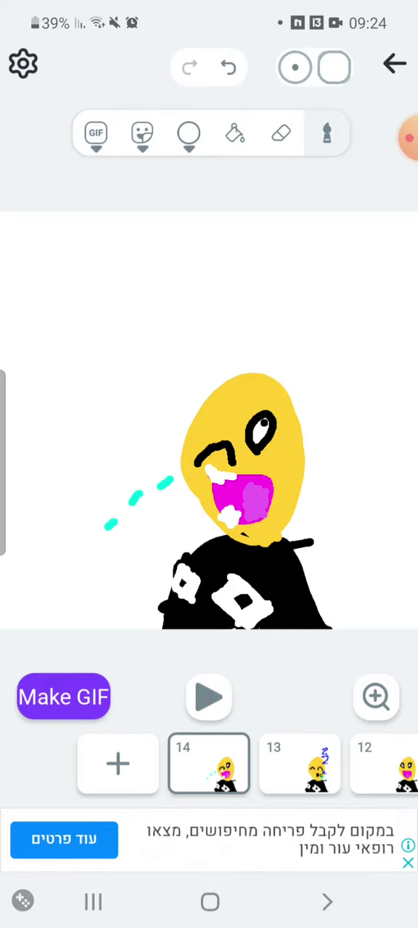
pyautogui.click(408, 138)
# - Keep the brush colour, undo a trial black loop over the mouth, and open Settings
pyautogui.click(209, 686)
pyautogui.moveTo(217, 457); pyautogui.dragTo(225, 450)
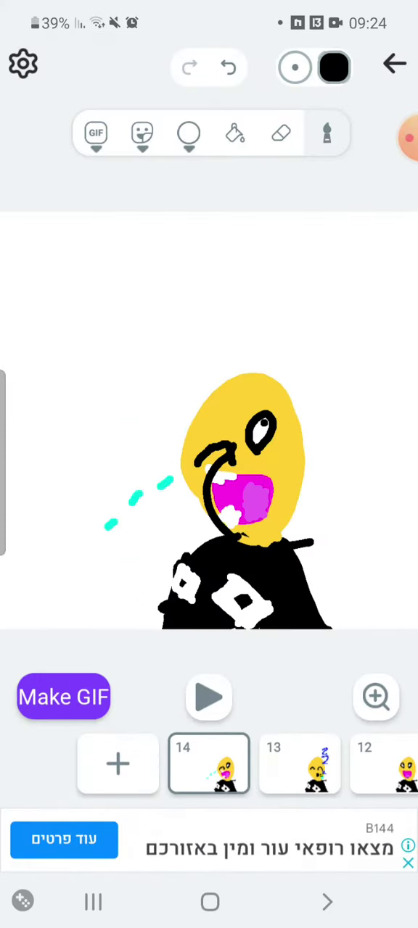
pyautogui.click(227, 67)
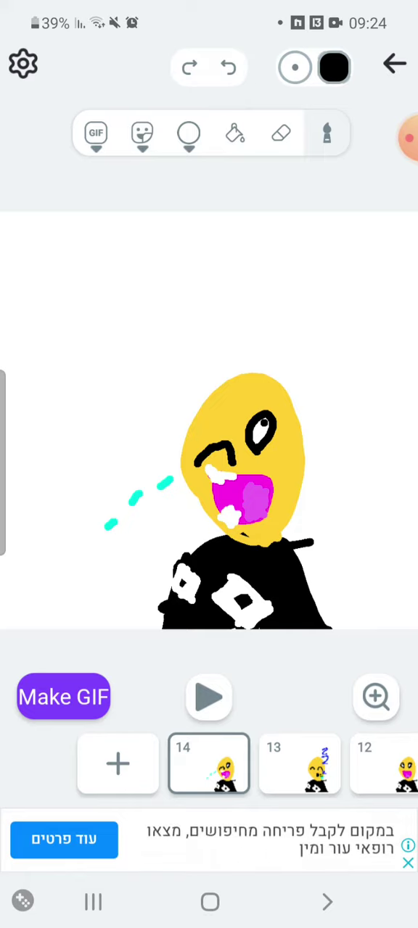
pyautogui.click(23, 65)
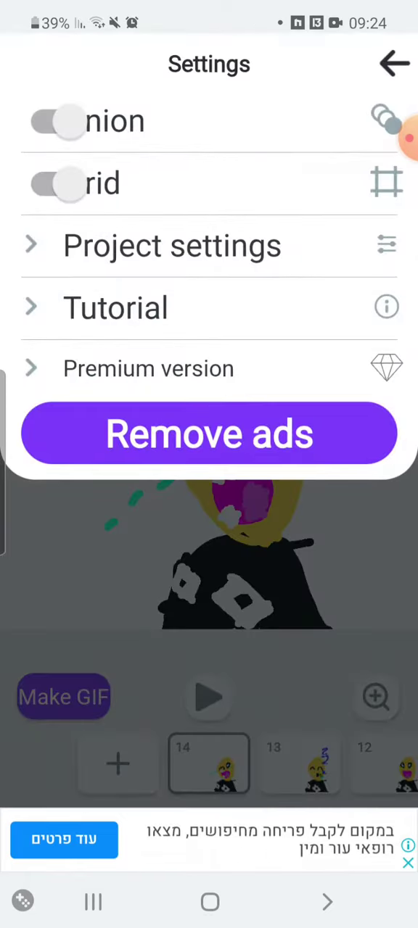
# - Choose Project settings, which triggers a full-screen Bouncemasters video ad
pyautogui.click(172, 246)
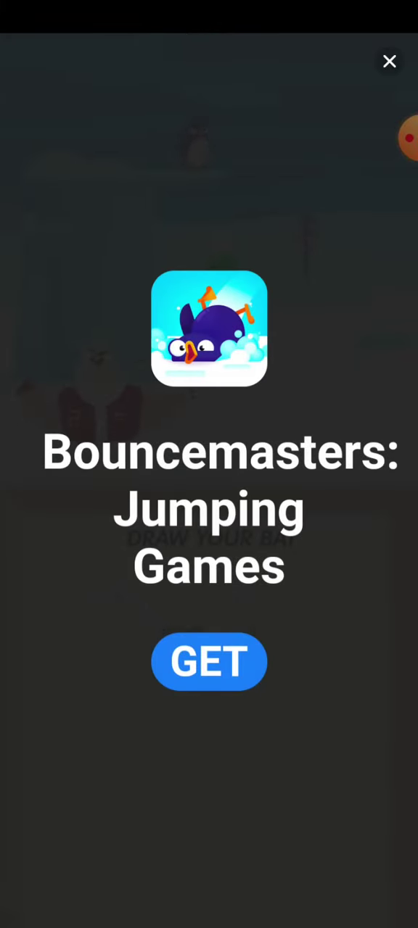
# - Dismiss the ad, then add and remove a laughing emoji, keeping the name 'My project 1'
pyautogui.click(388, 60)
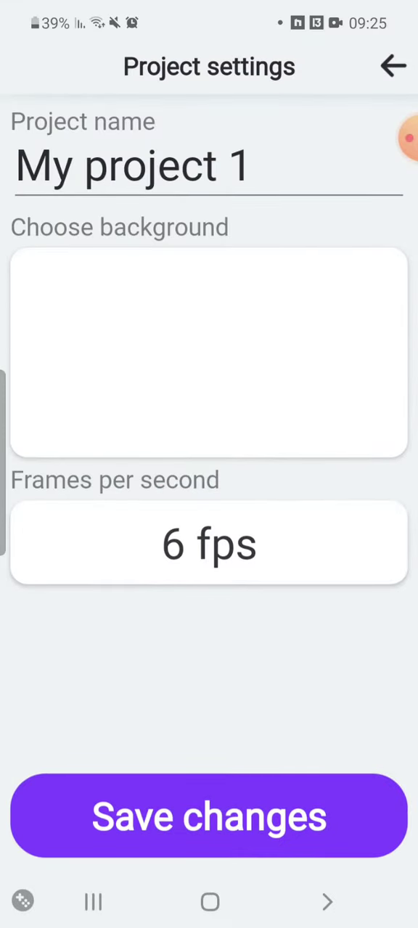
pyautogui.click(254, 165)
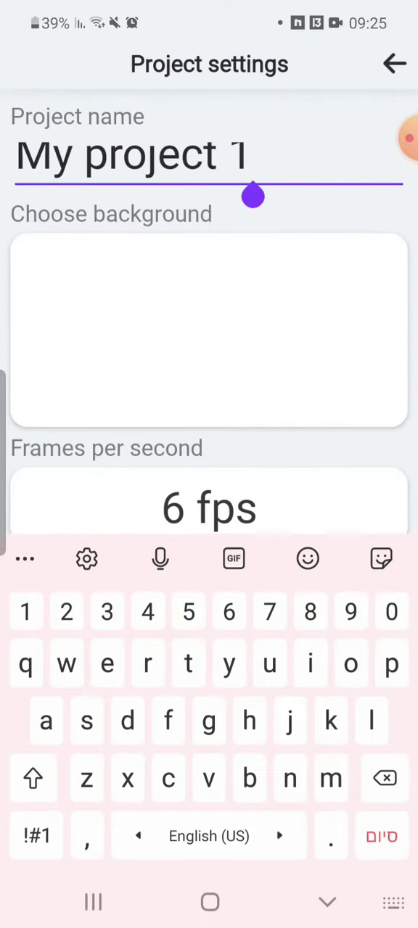
pyautogui.click(307, 558)
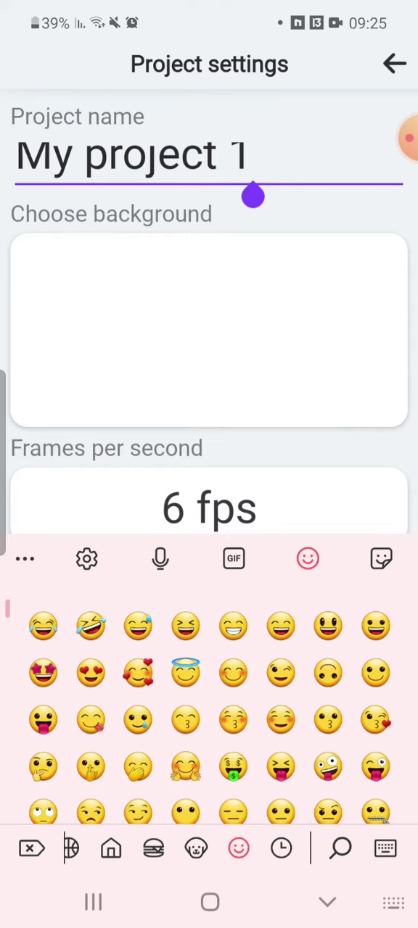
pyautogui.click(137, 625)
pyautogui.write('😅')
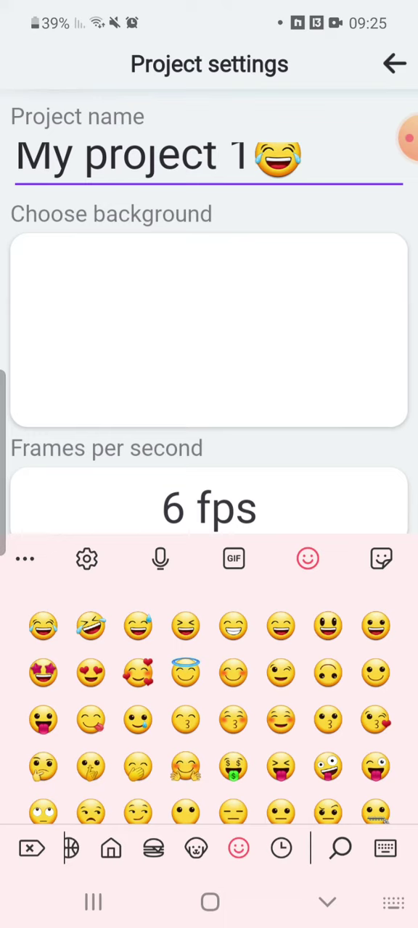
pyautogui.click(32, 849)
# - Exit project settings and scroll the frame strip to frames 12–14
pyautogui.click(394, 63)
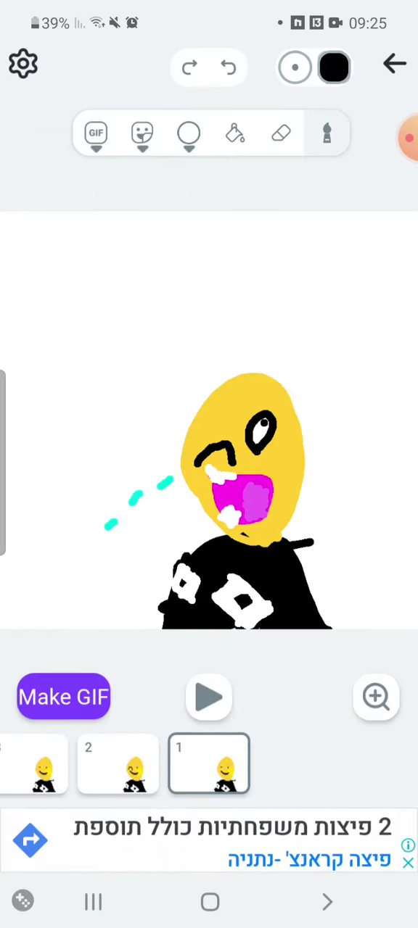
pyautogui.moveTo(73, 765); pyautogui.dragTo(363, 765)
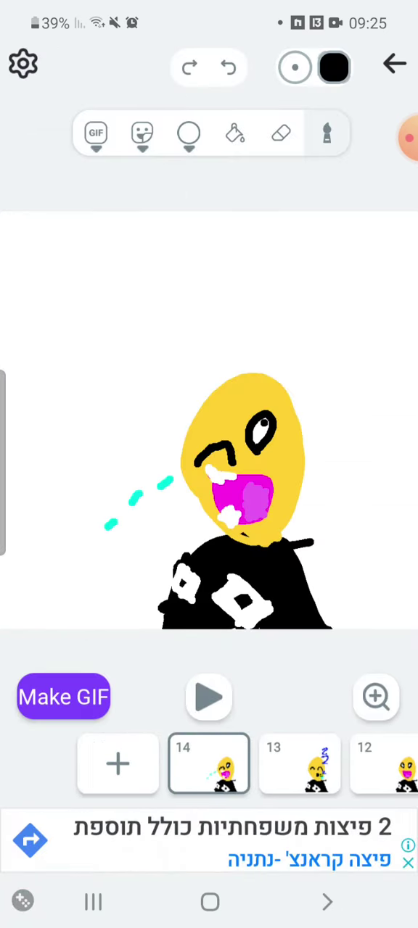